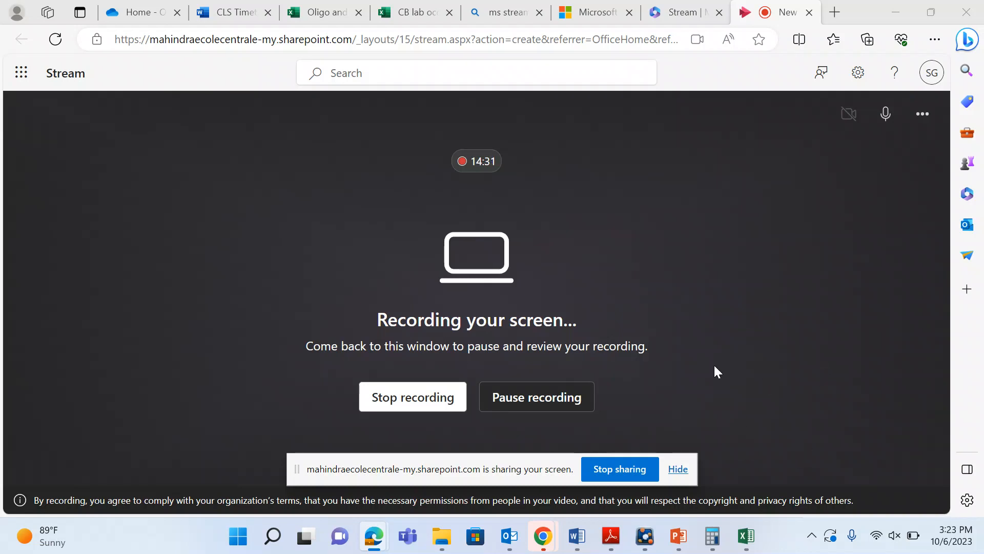
In the Practice bradford Excel workbook, change the header in C3 to "Concentration (mg/mL)" and fit column C's width to it
{"action": "mouse_move", "coordinate": [747, 544]}
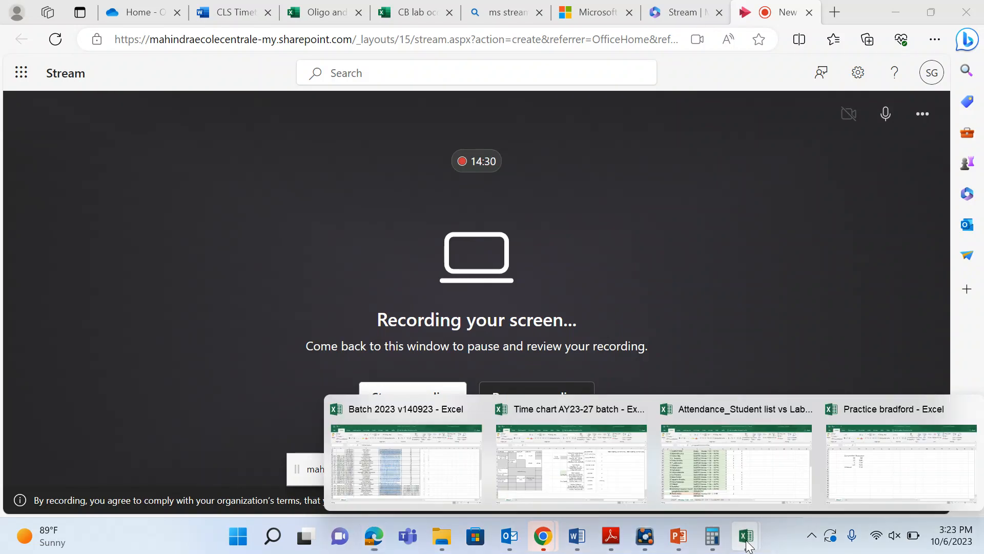
{"action": "left_click", "coordinate": [869, 489]}
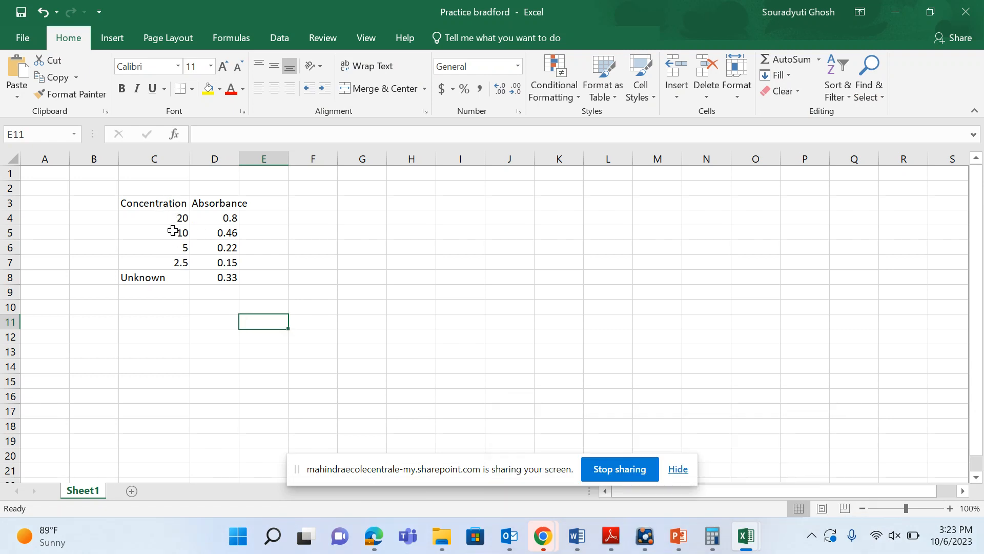
{"action": "left_click", "coordinate": [169, 203]}
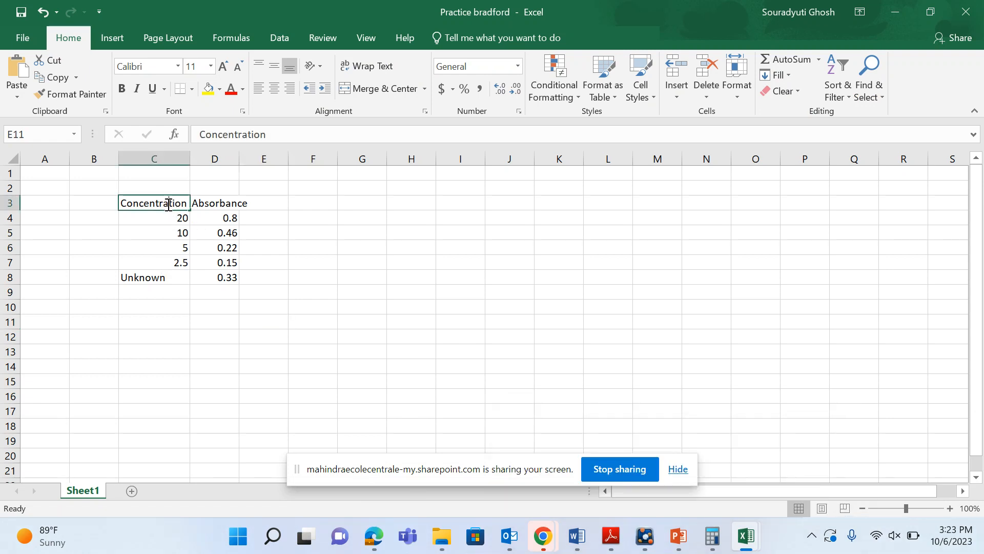
{"action": "double_click", "coordinate": [169, 203]}
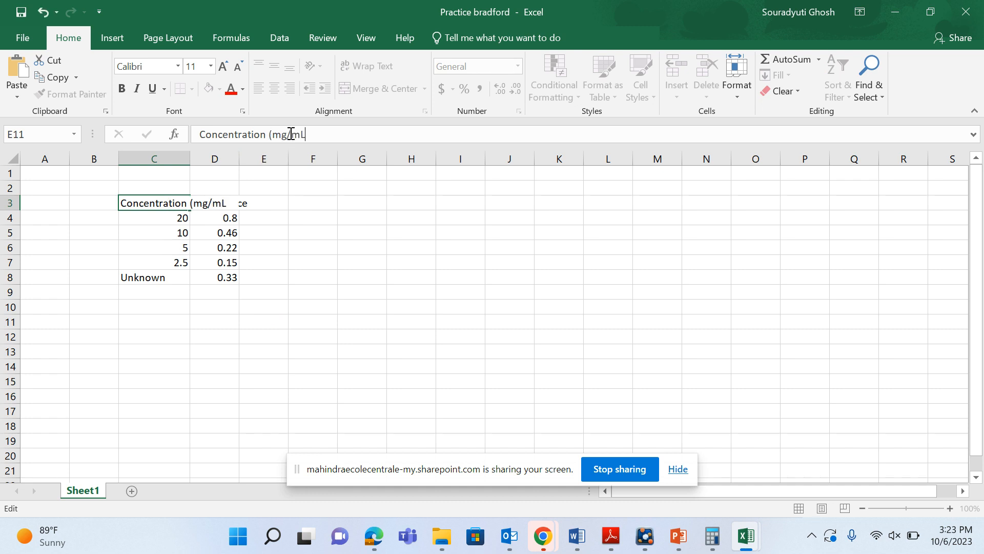
{"action": "left_click", "coordinate": [329, 291]}
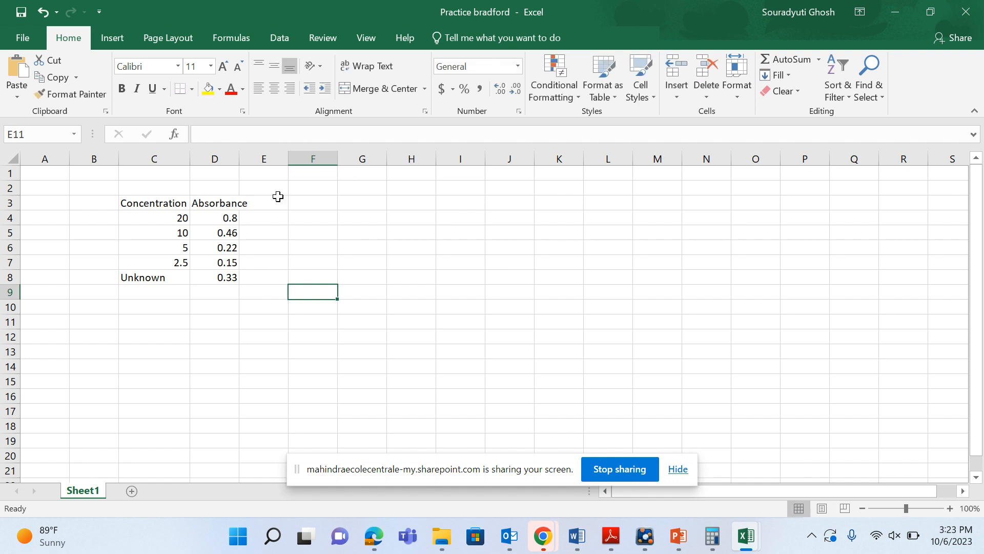
{"action": "double_click", "coordinate": [190, 159]}
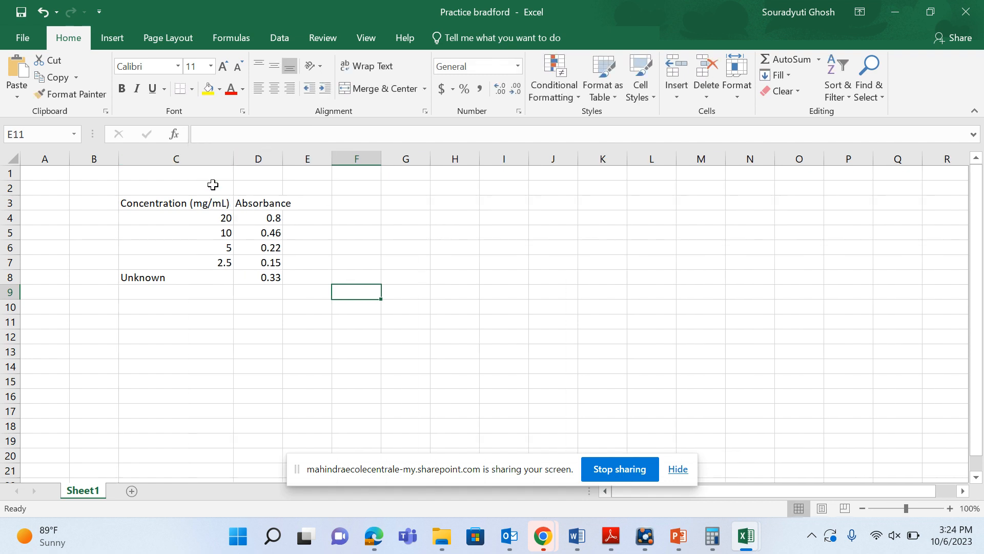
Examine the standards' concentration and absorbance values in rows 4 to 7 and the unknown sample's absorbance in row 8
{"action": "left_click_drag", "start_coordinate": [263, 214], "coordinate": [264, 274]}
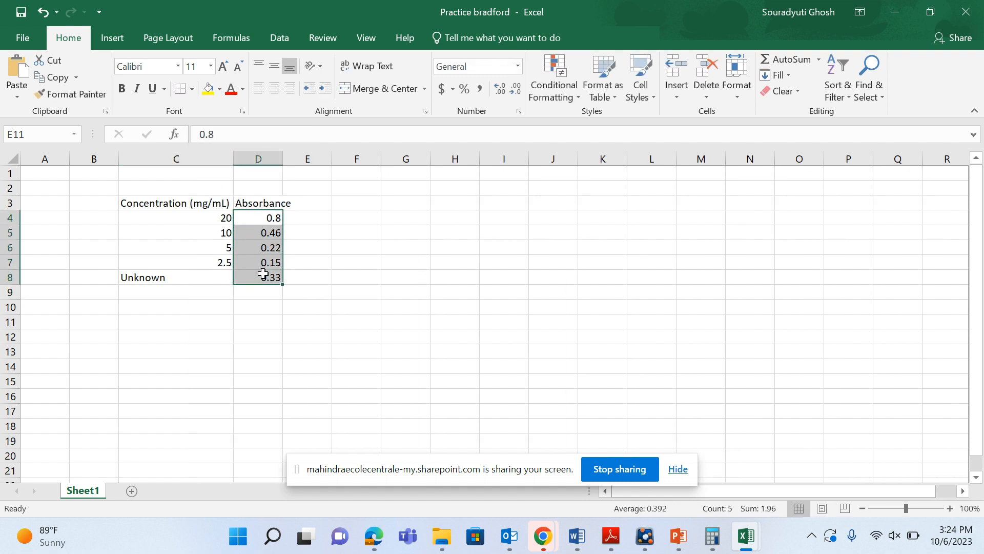
{"action": "left_click", "coordinate": [416, 259]}
{"action": "left_click_drag", "start_coordinate": [213, 221], "coordinate": [207, 267]}
{"action": "left_click", "coordinate": [255, 223]}
{"action": "left_click_drag", "start_coordinate": [255, 222], "coordinate": [263, 277]}
{"action": "left_click", "coordinate": [347, 262]}
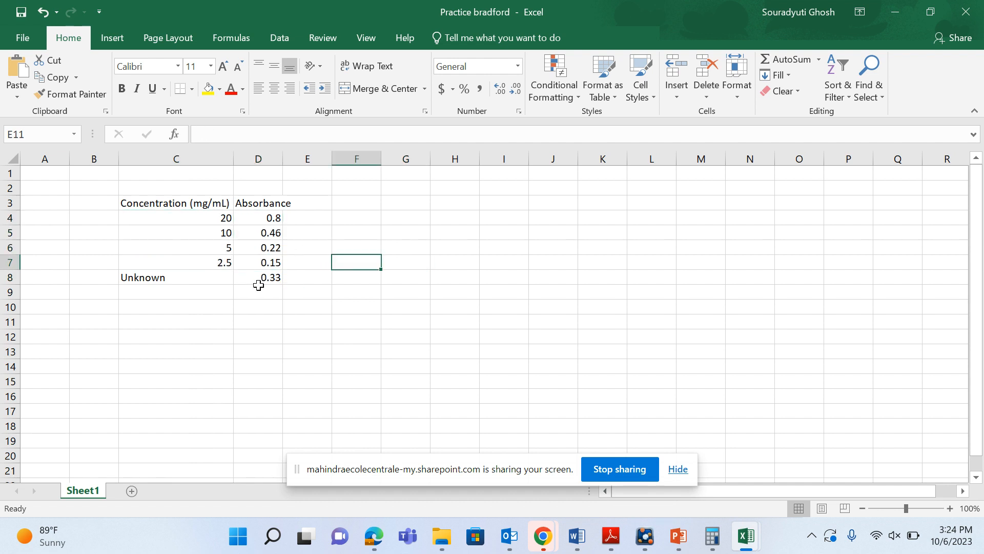
{"action": "left_click", "coordinate": [190, 274]}
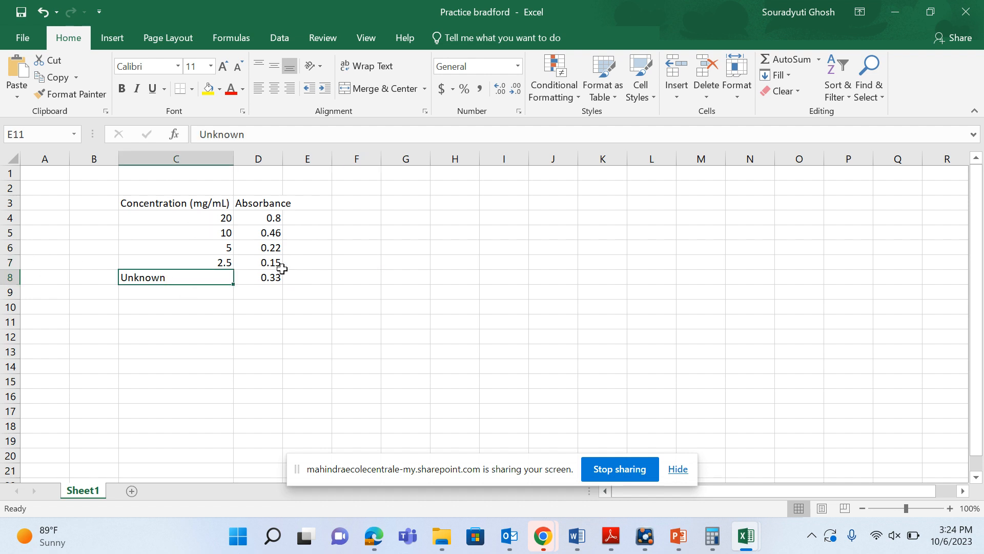
{"action": "left_click", "coordinate": [251, 267]}
{"action": "left_click", "coordinate": [253, 280]}
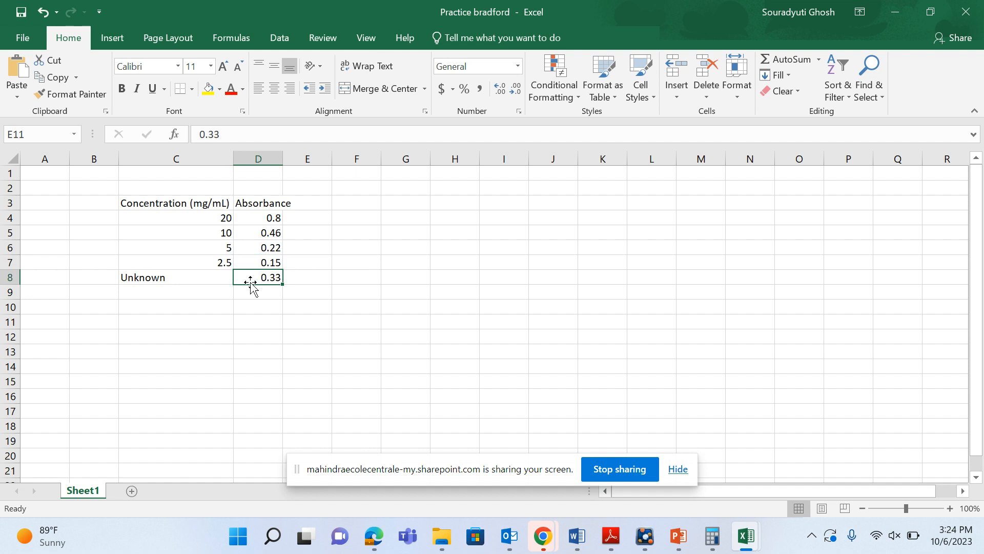
{"action": "left_click_drag", "start_coordinate": [180, 278], "coordinate": [248, 277]}
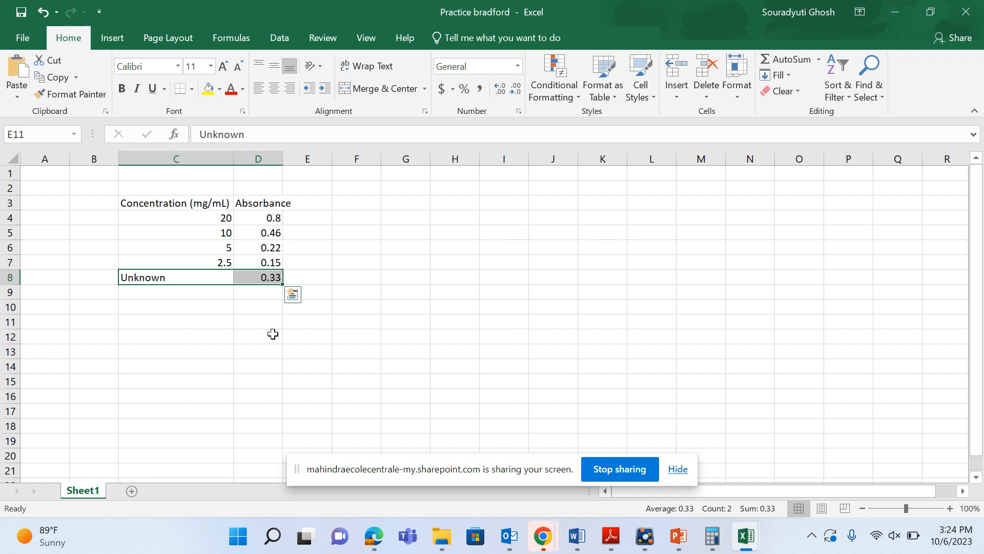
{"action": "left_click", "coordinate": [258, 280]}
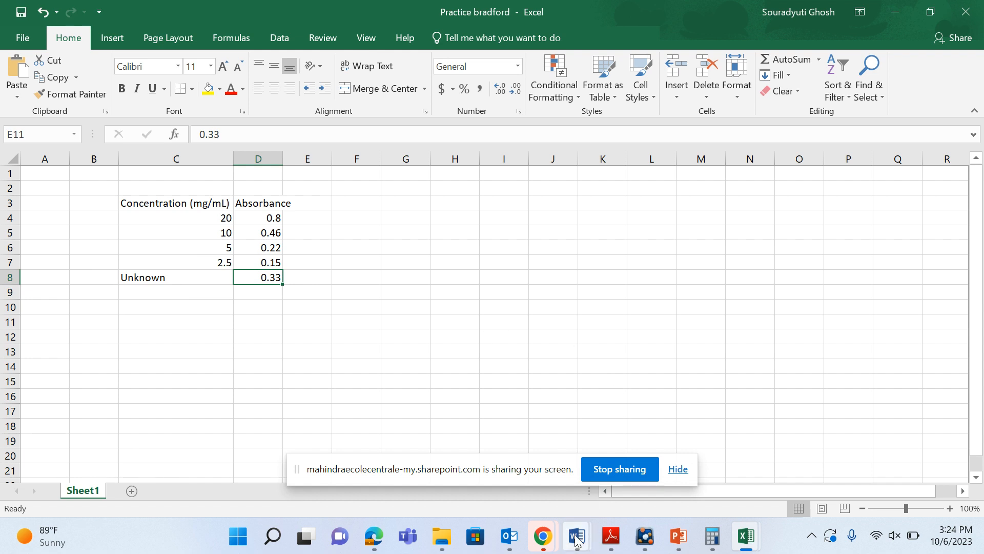
Switch to the BT 1104 Lab 6 Bradford document in Word and read its Plotting instructions
{"action": "mouse_move", "coordinate": [576, 540]}
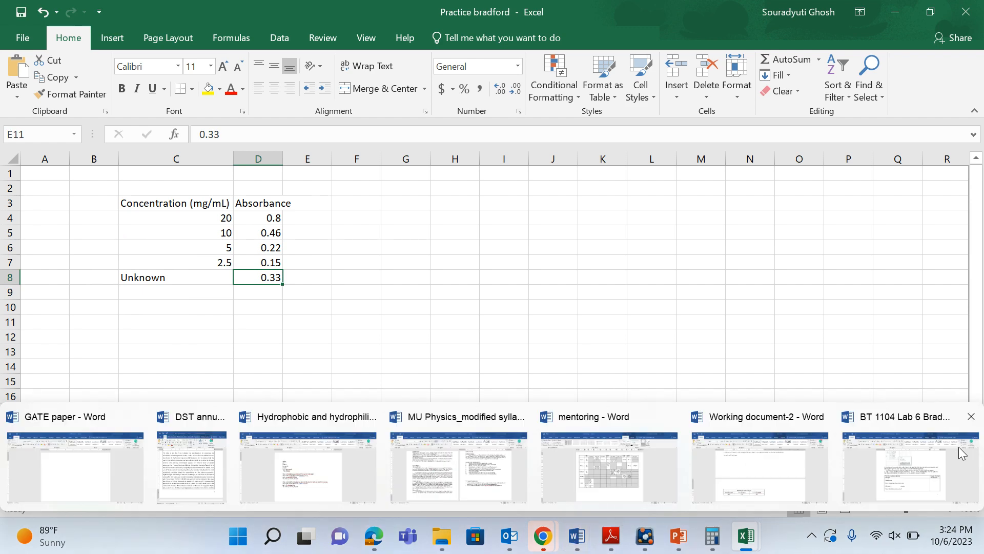
{"action": "left_click", "coordinate": [916, 459]}
{"action": "scroll", "coordinate": [982, 199], "scroll_direction": "up", "scroll_amount": 10}
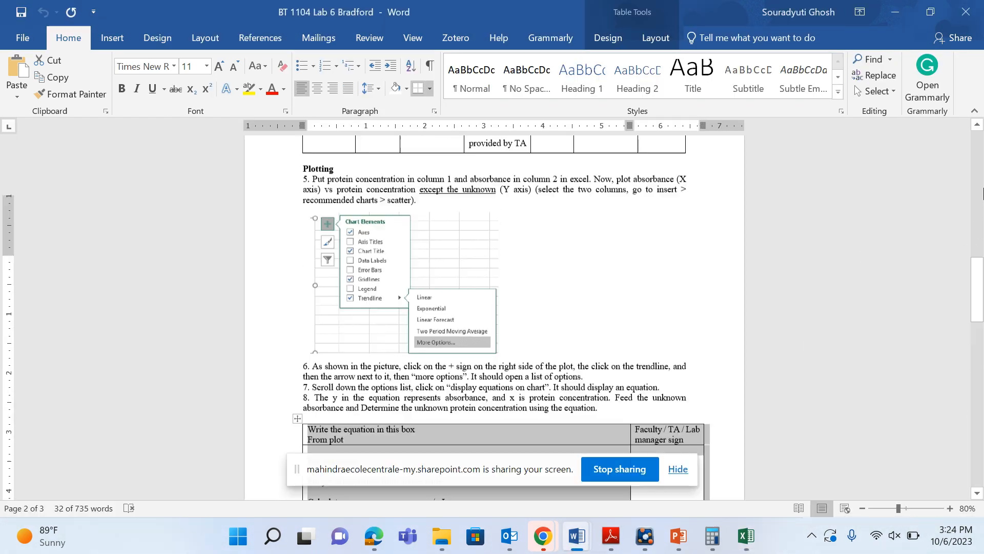
{"action": "left_click_drag", "start_coordinate": [980, 268], "coordinate": [980, 311]}
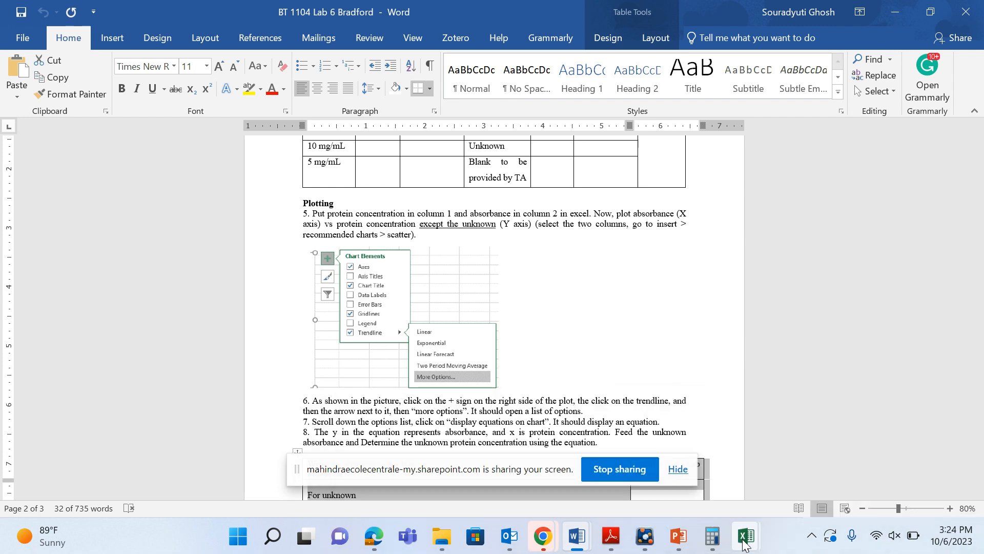
Return to the Practice bradford workbook in Excel and insert a markers-only scatter chart from C3:D7, excluding the unknown
{"action": "mouse_move", "coordinate": [746, 535]}
{"action": "left_click", "coordinate": [894, 454]}
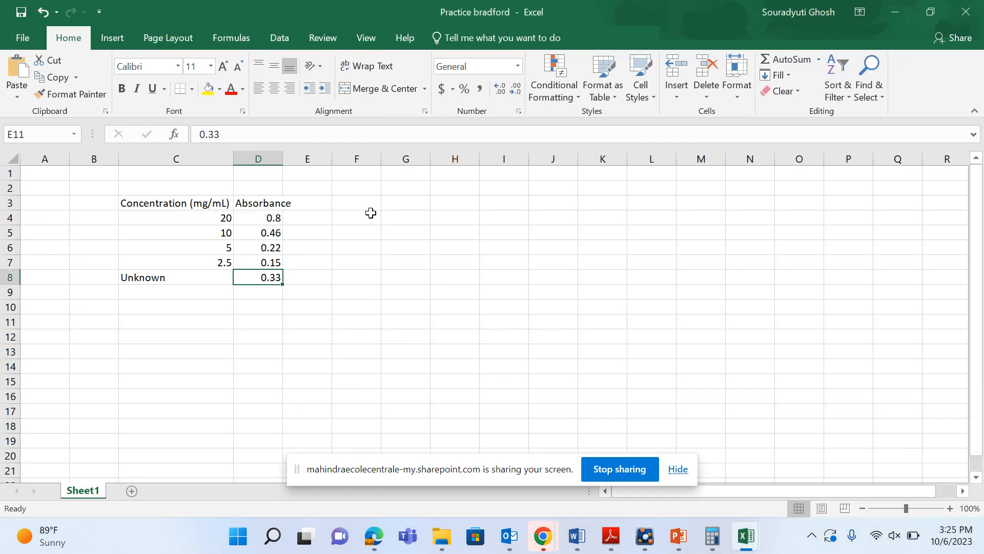
{"action": "left_click_drag", "start_coordinate": [182, 204], "coordinate": [266, 264]}
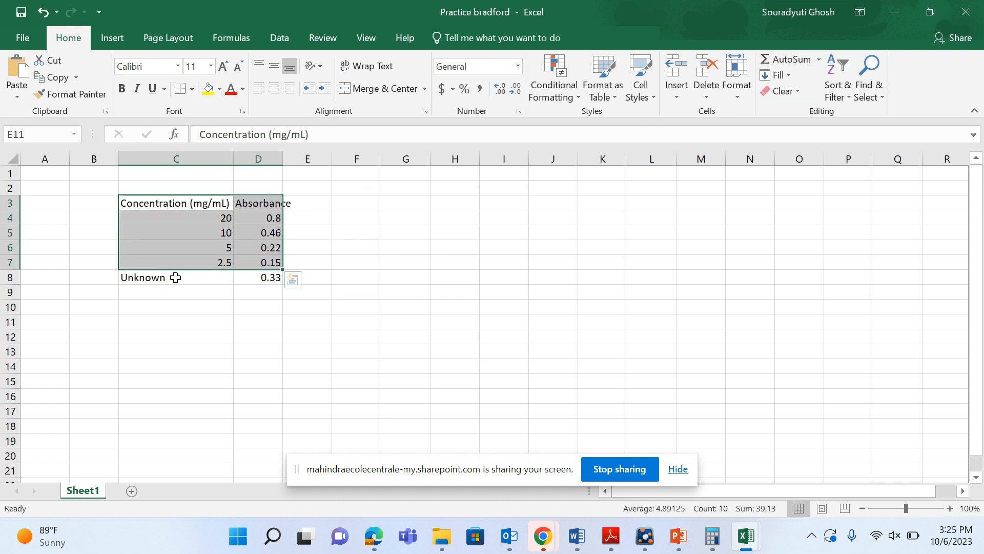
{"action": "left_click", "coordinate": [113, 27]}
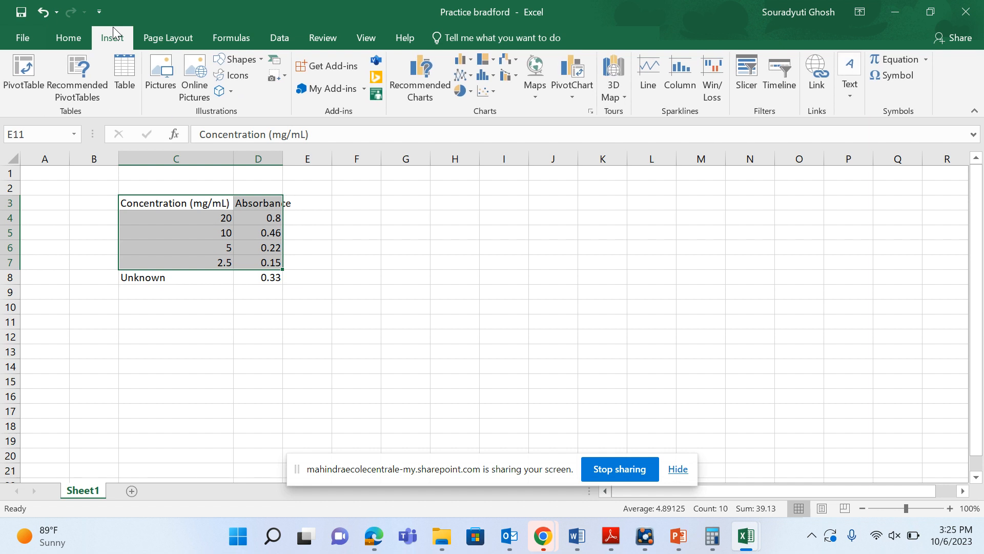
{"action": "left_click", "coordinate": [495, 90]}
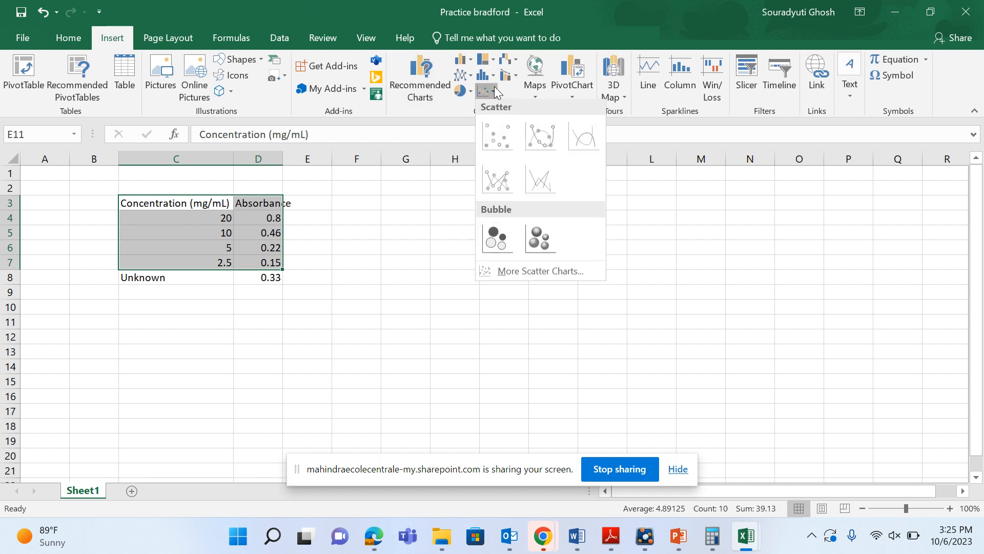
{"action": "left_click", "coordinate": [496, 131]}
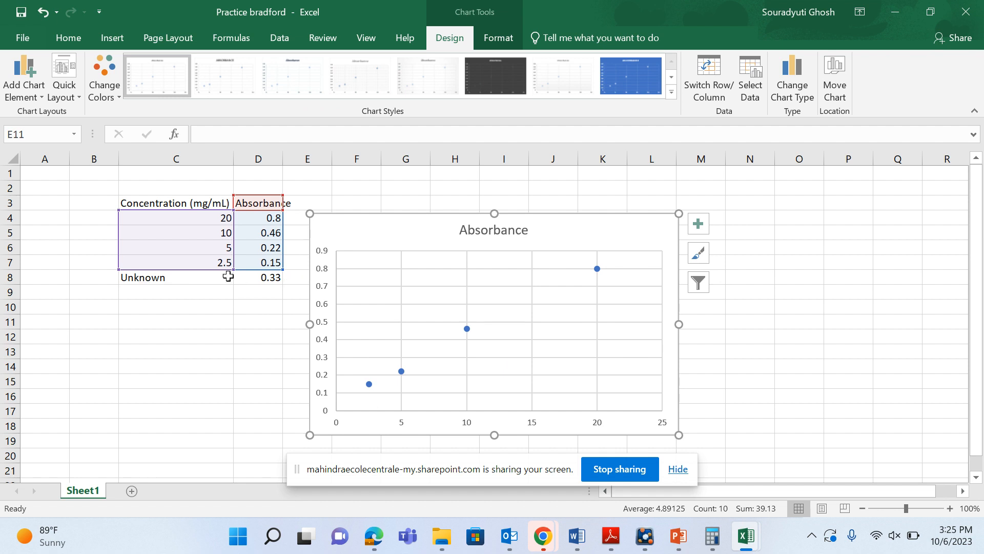
Delete the scatter chart's title and add axis titles to both axes
{"action": "left_click", "coordinate": [477, 231]}
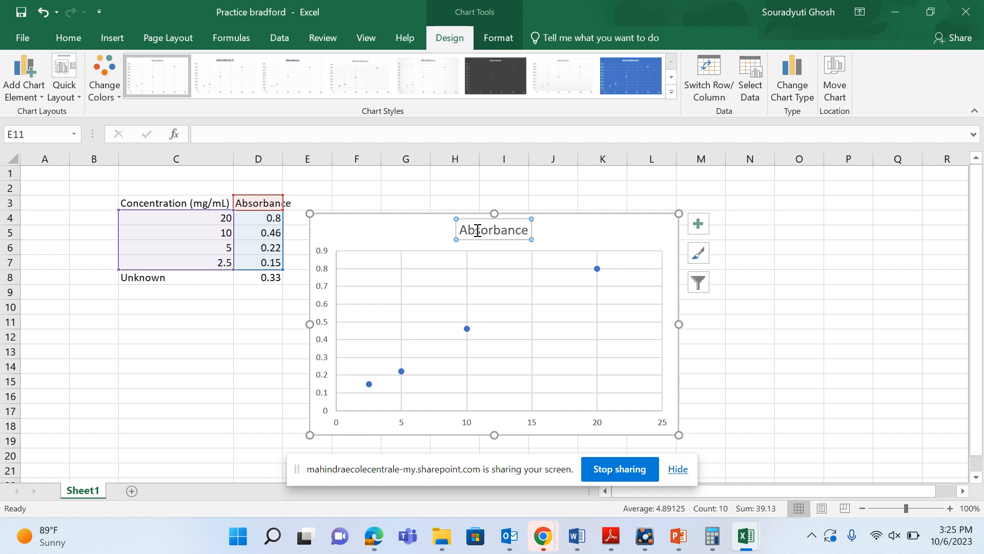
{"action": "key", "text": "Delete"}
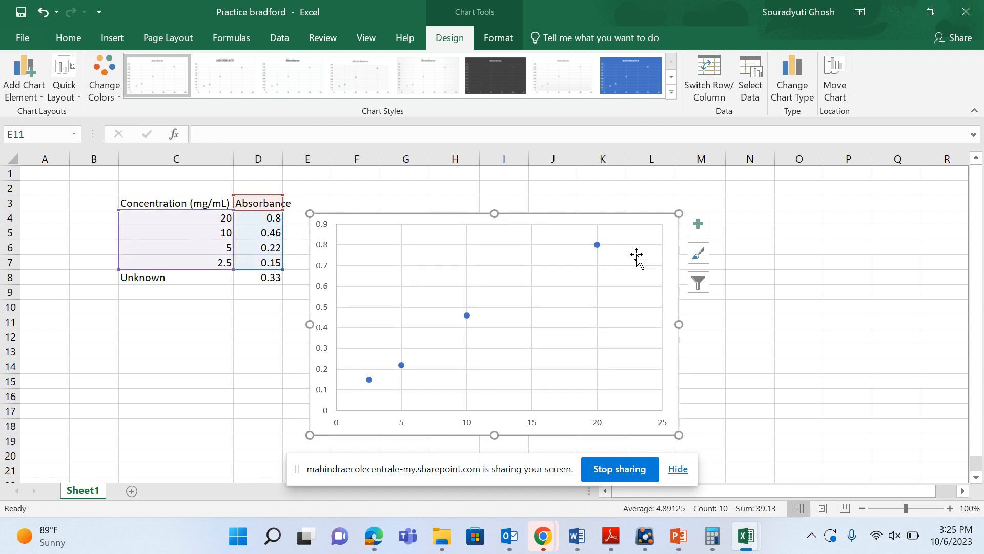
{"action": "left_click", "coordinate": [706, 231]}
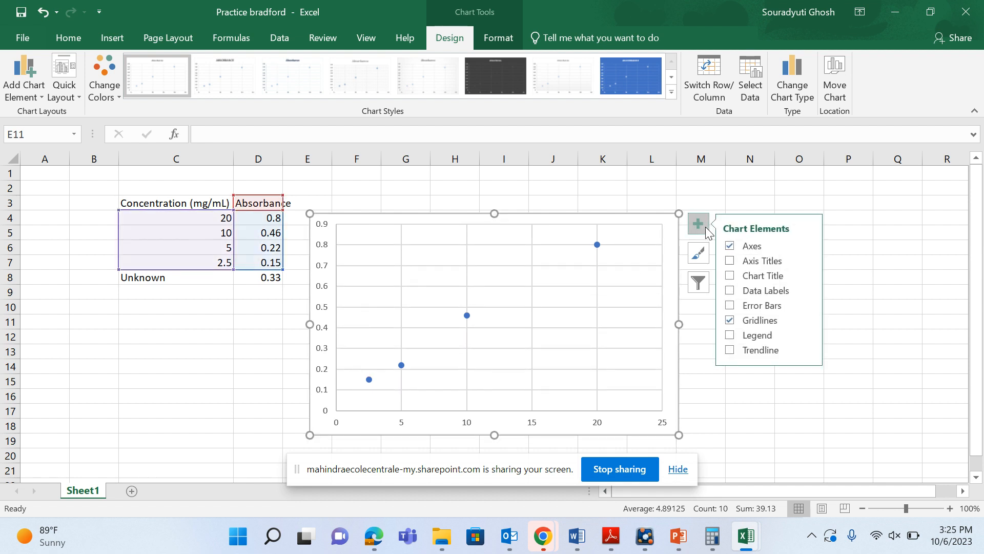
{"action": "left_click", "coordinate": [730, 262]}
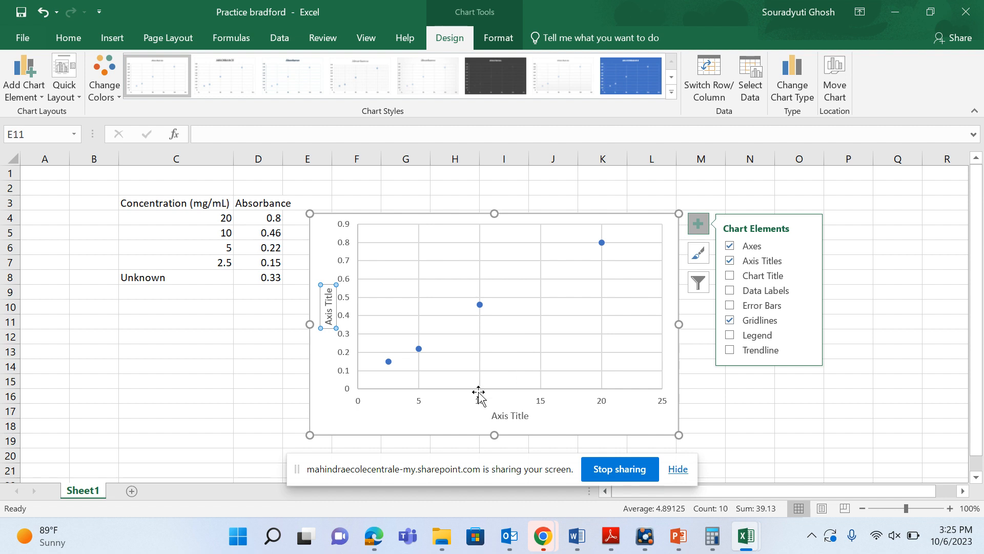
Set the scatter chart's horizontal axis title to "Conc"
{"action": "left_click", "coordinate": [508, 416]}
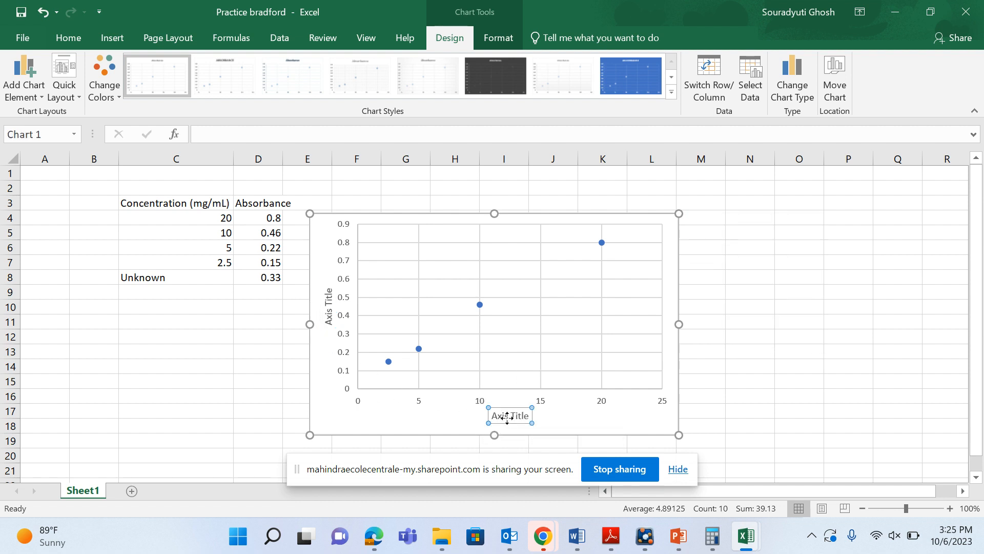
{"action": "double_click", "coordinate": [508, 417]}
{"action": "double_click", "coordinate": [516, 418]}
{"action": "triple_click", "coordinate": [515, 417]}
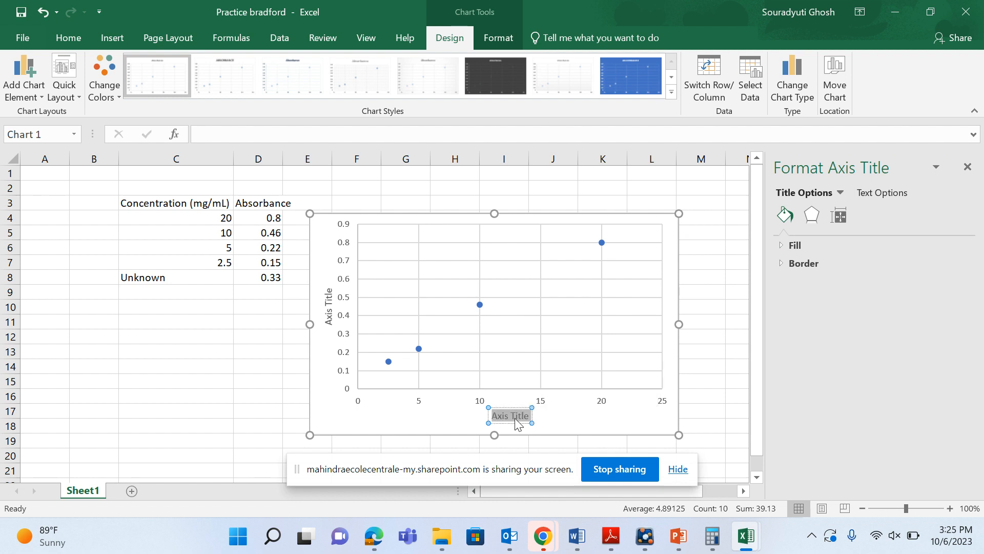
{"action": "type", "text": "Co"}
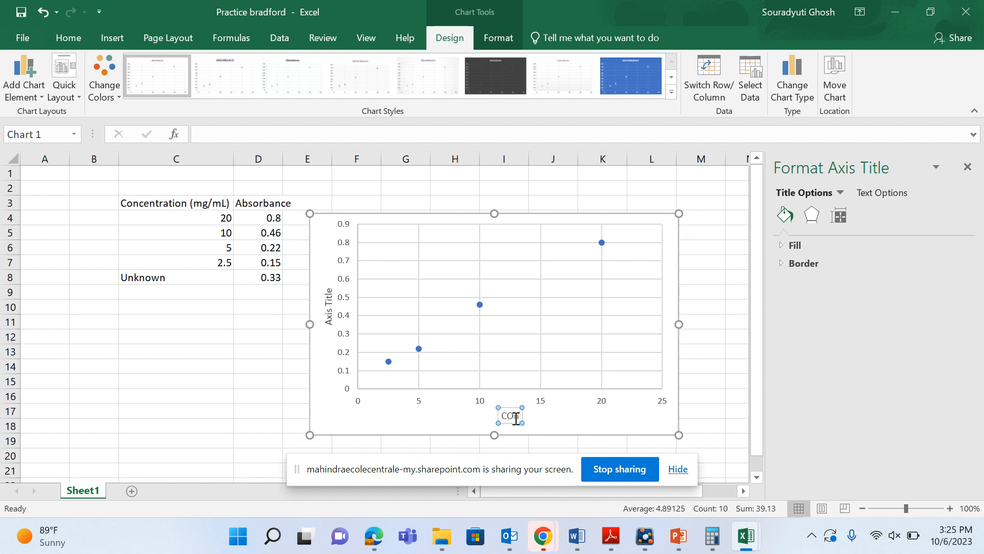
{"action": "type", "text": "nc"}
Set the scatter chart's vertical axis title to "Abs" and close the formatting options
{"action": "double_click", "coordinate": [328, 314]}
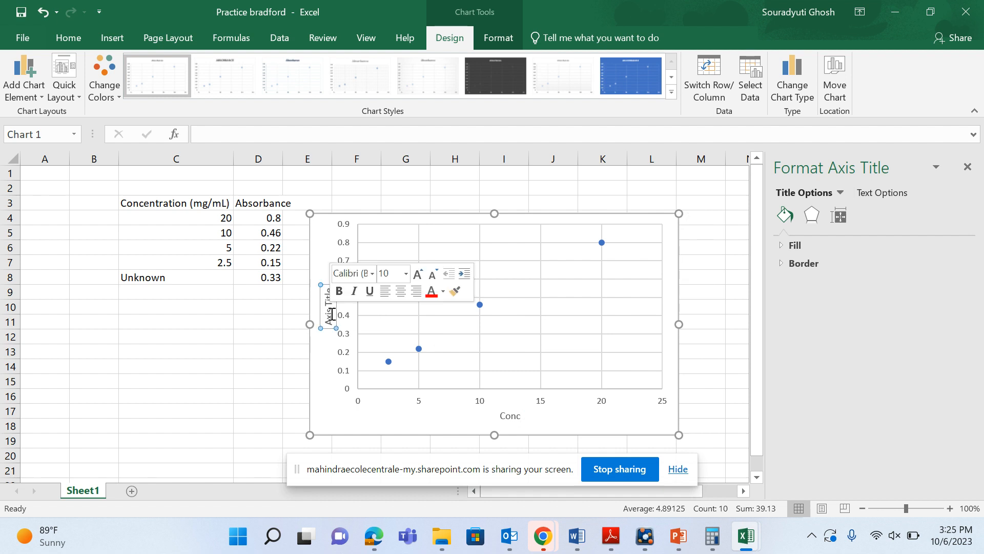
{"action": "triple_click", "coordinate": [329, 314]}
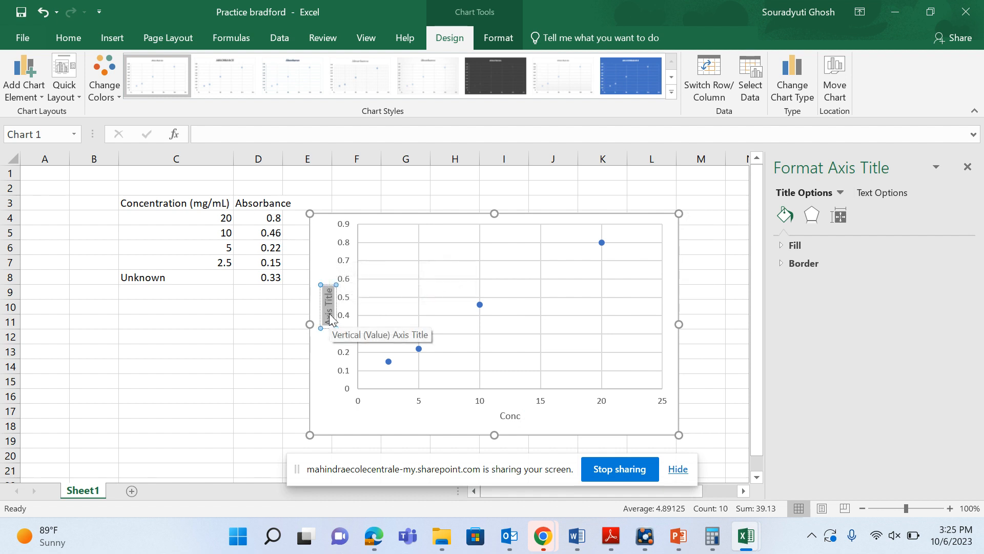
{"action": "type", "text": "Abs"}
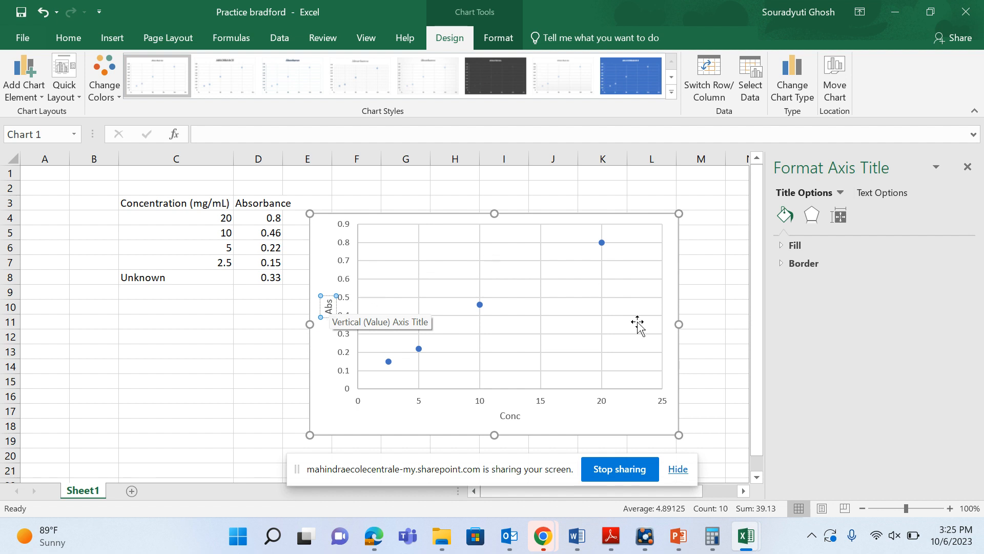
{"action": "left_click", "coordinate": [664, 428]}
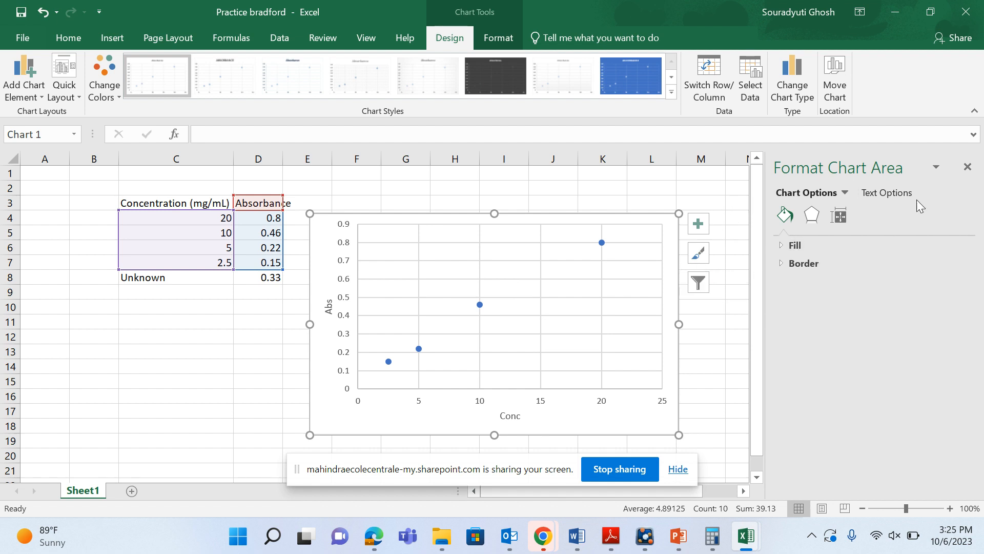
{"action": "left_click", "coordinate": [968, 167]}
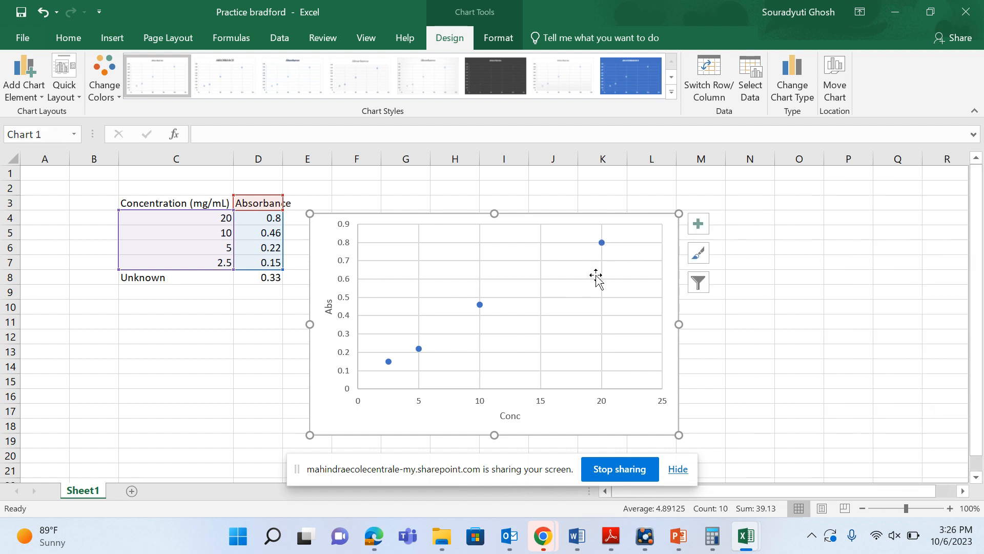
Add a linear trendline to the Absorbance data series in the scatter chart
{"action": "left_click", "coordinate": [602, 243]}
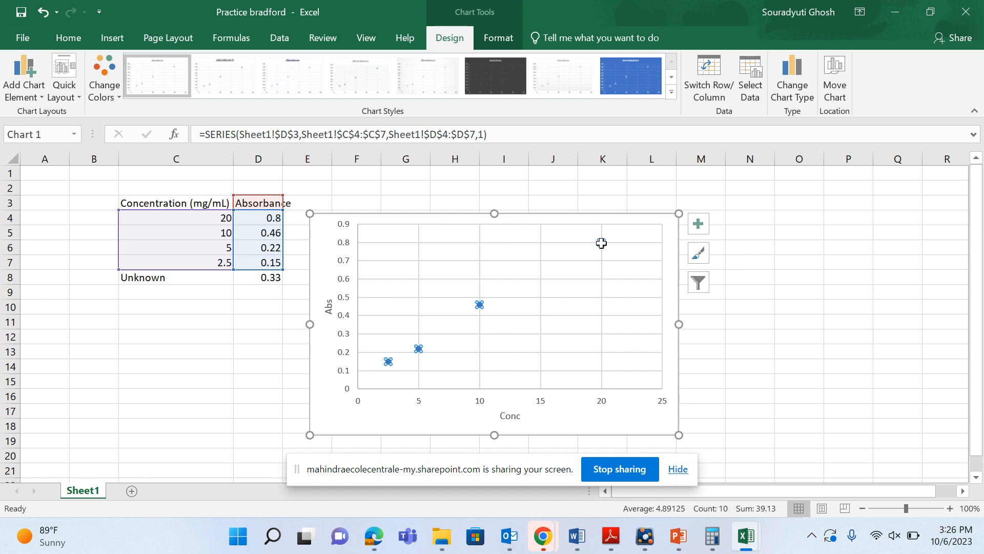
{"action": "right_click", "coordinate": [601, 243]}
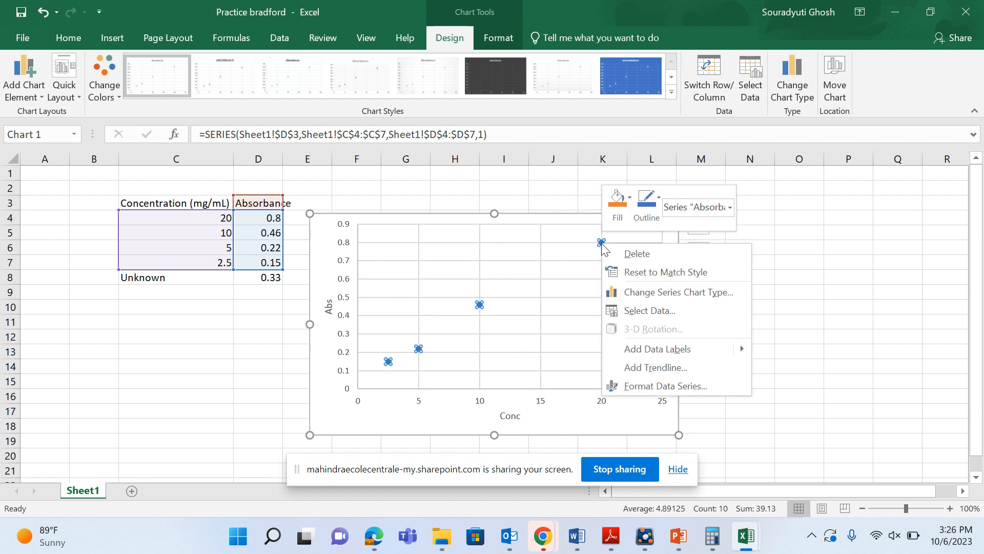
{"action": "left_click", "coordinate": [664, 368]}
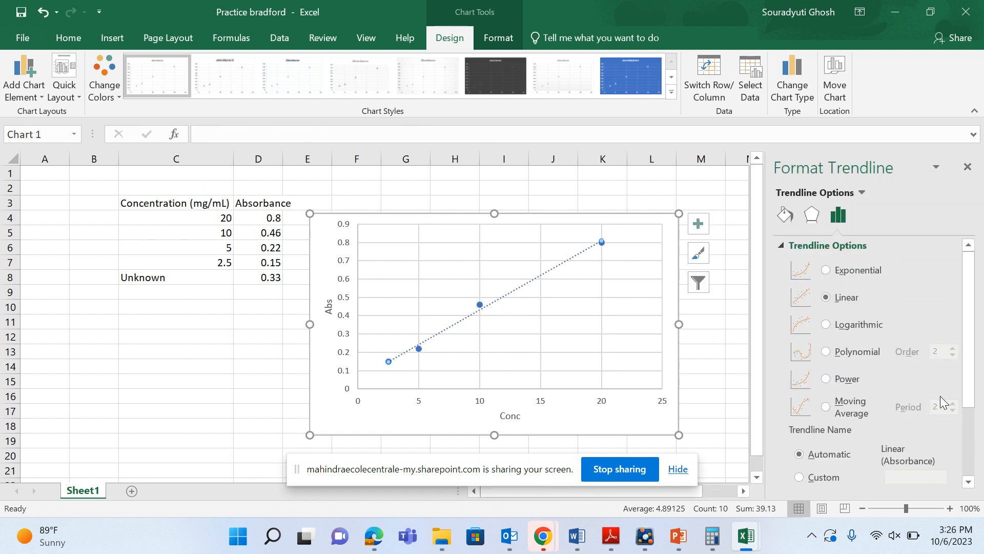
Display the trendline's equation and R-squared value on the chart and move their label to the plot's empty upper-left area
{"action": "left_click", "coordinate": [973, 455]}
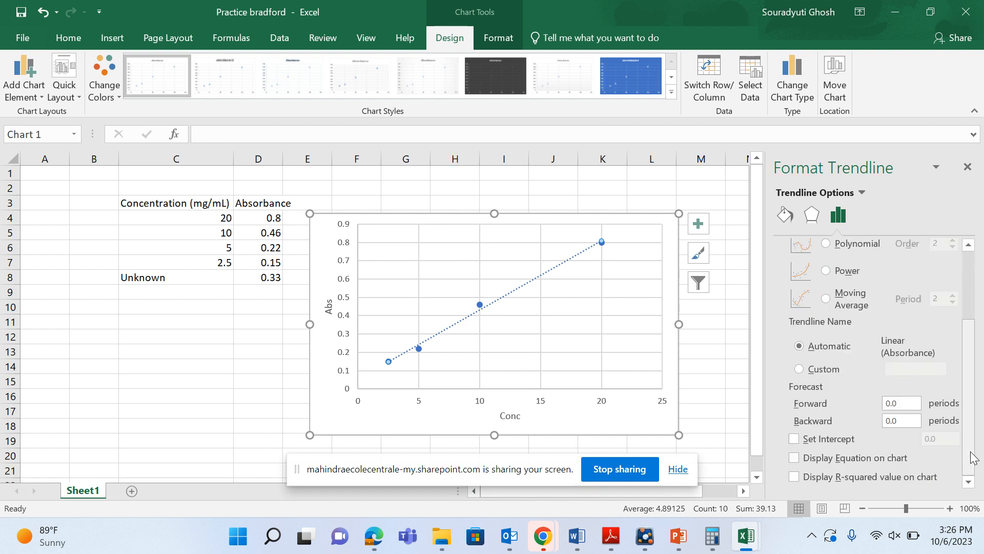
{"action": "left_click", "coordinate": [793, 460]}
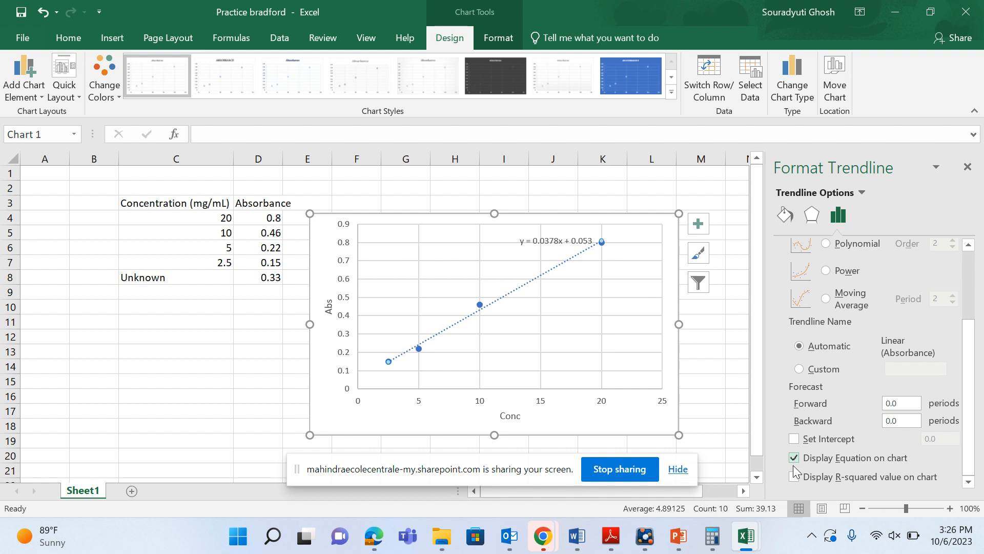
{"action": "left_click", "coordinate": [795, 477]}
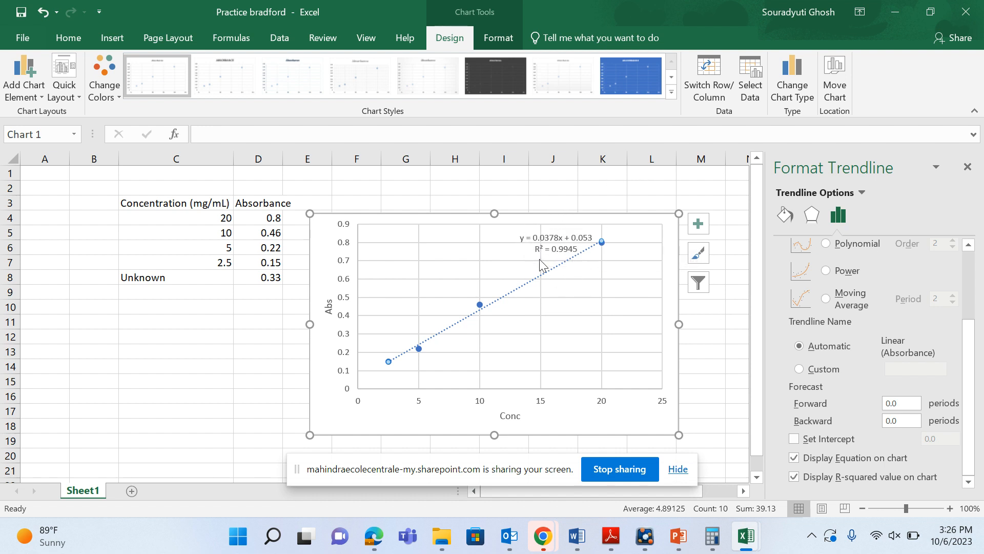
{"action": "left_click", "coordinate": [519, 230]}
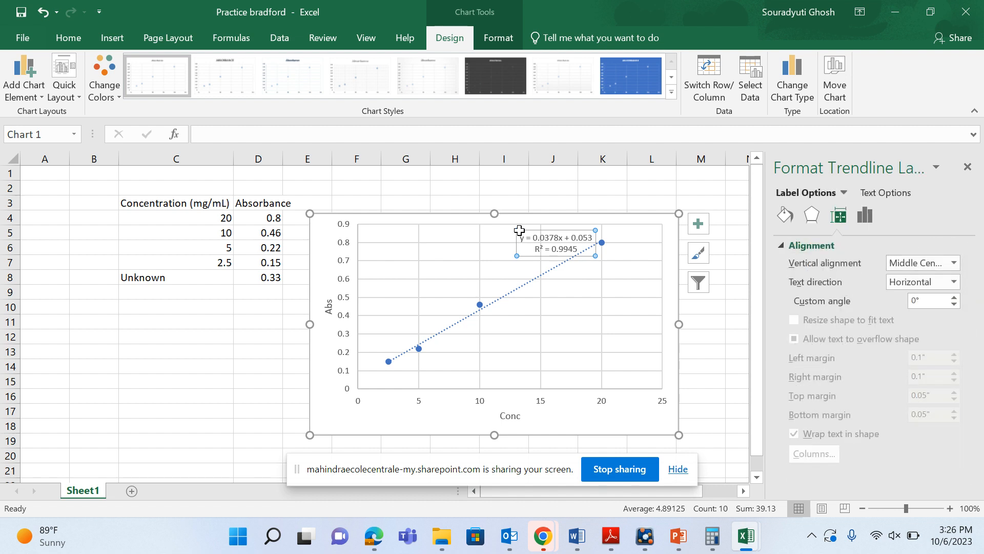
{"action": "left_click_drag", "start_coordinate": [554, 229], "coordinate": [447, 223]}
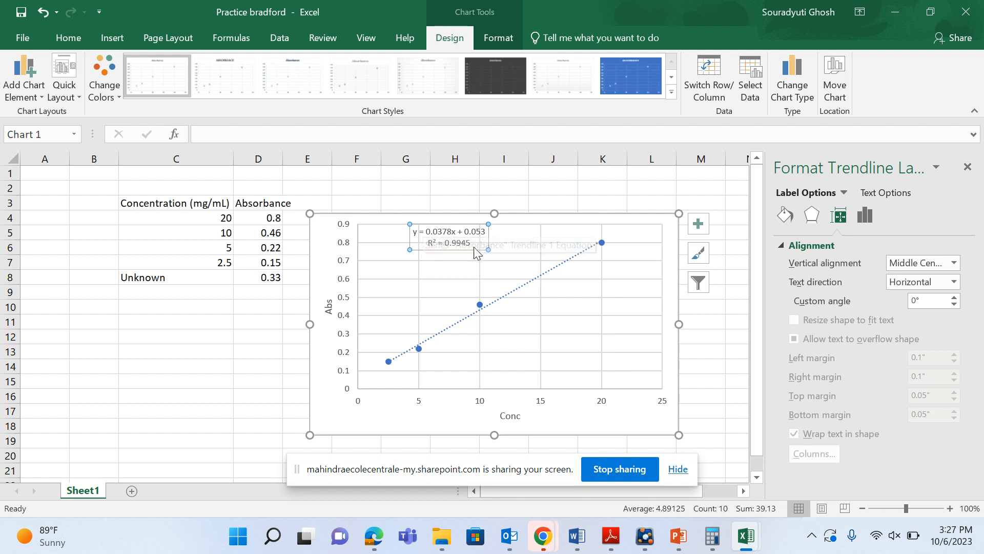
Switch to the PowerPoint presentation, open slide 1 with the equation box and choose the black pen for drawing
{"action": "left_click", "coordinate": [678, 535]}
{"action": "left_click", "coordinate": [736, 441]}
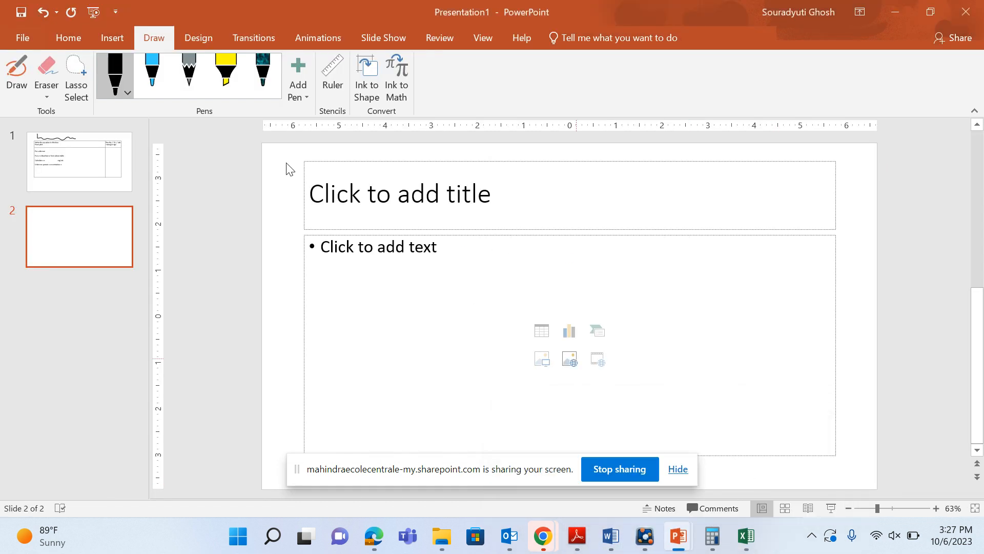
{"action": "left_click", "coordinate": [100, 173]}
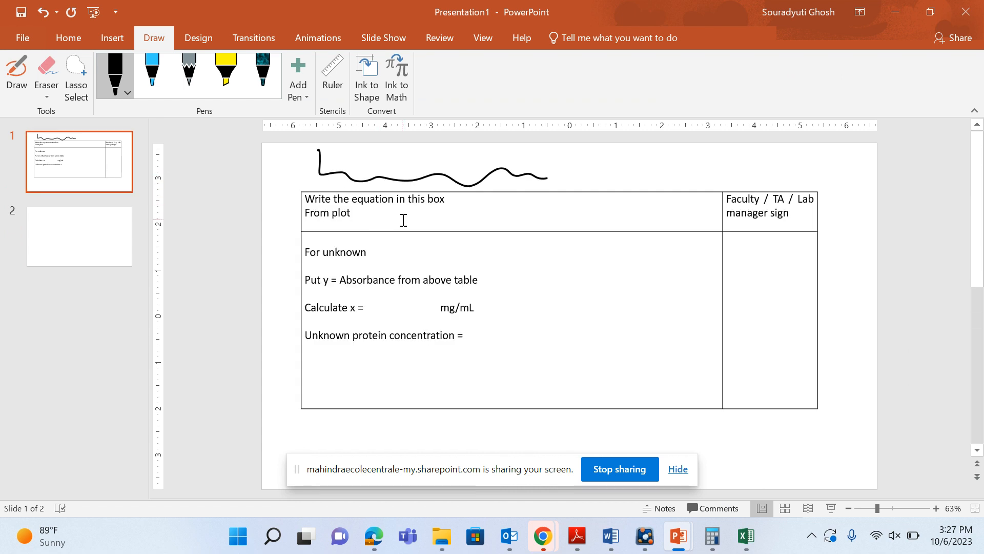
{"action": "left_click", "coordinate": [165, 68]}
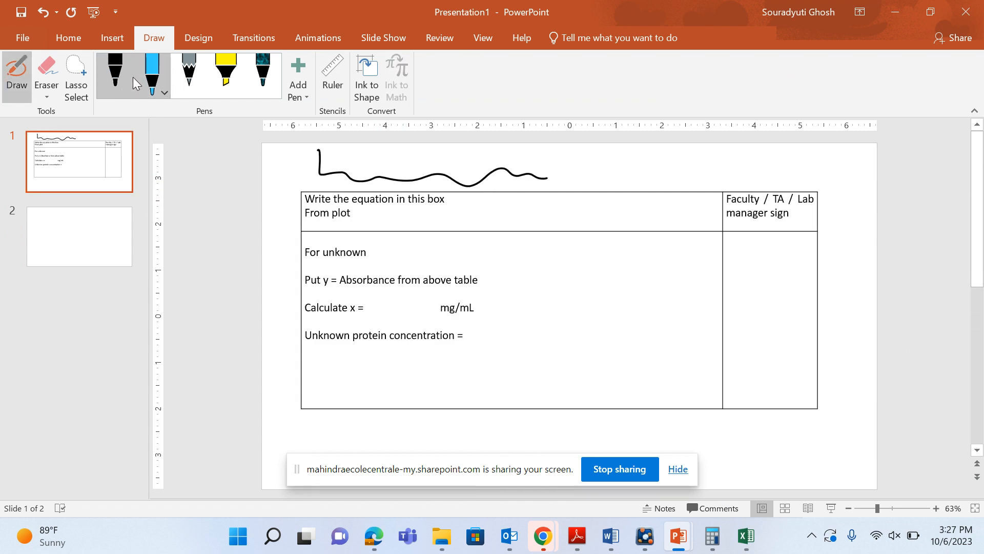
{"action": "left_click", "coordinate": [129, 77]}
Handwrite the trendline equation's beginning, "y = 0.0", in the equation box beside "From plot", checking the Practice bradford workbook preview for the coefficients
{"action": "left_click_drag", "start_coordinate": [485, 204], "coordinate": [489, 218]}
{"action": "mouse_move", "coordinate": [498, 204]}
{"action": "left_mouse_down"}
{"action": "mouse_move", "coordinate": [492, 229]}
{"action": "mouse_move", "coordinate": [513, 216]}
{"action": "left_mouse_up"}
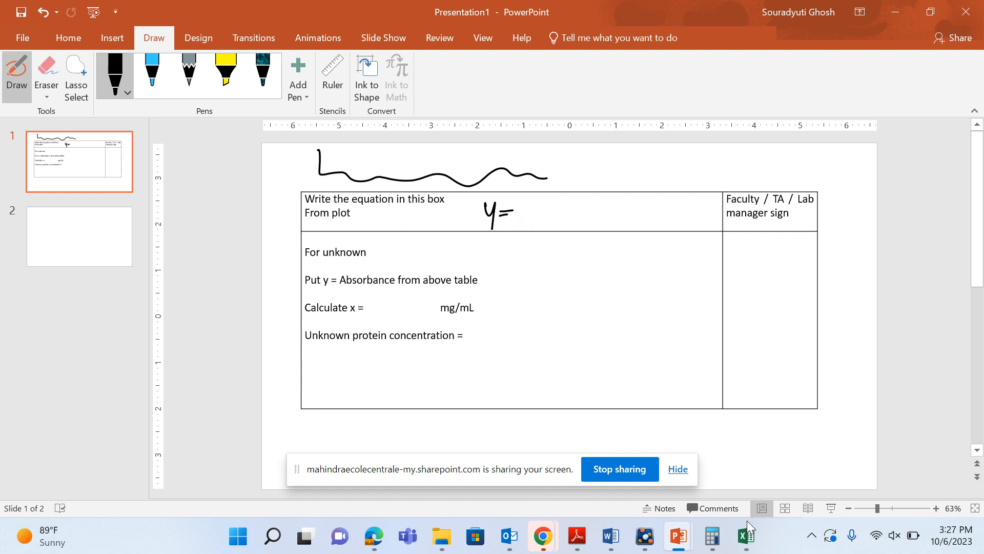
{"action": "left_click", "coordinate": [746, 535]}
{"action": "mouse_move", "coordinate": [860, 487]}
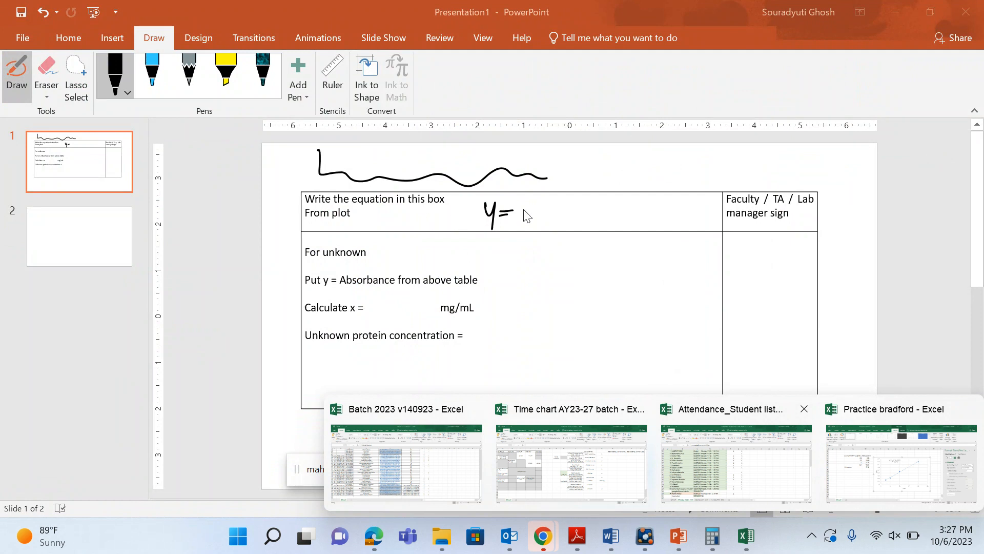
{"action": "left_click_drag", "start_coordinate": [532, 198], "coordinate": [550, 201]}
{"action": "left_click", "coordinate": [541, 211]}
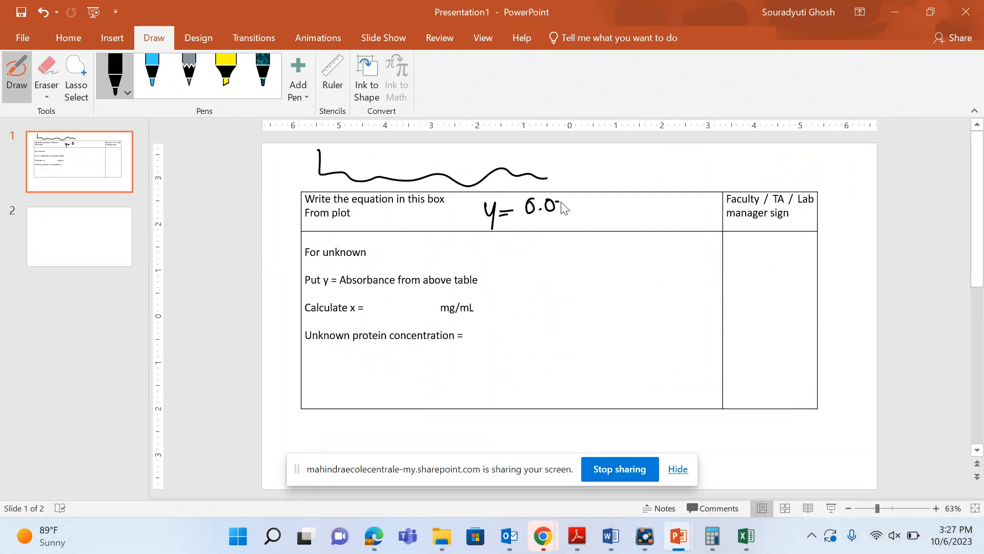